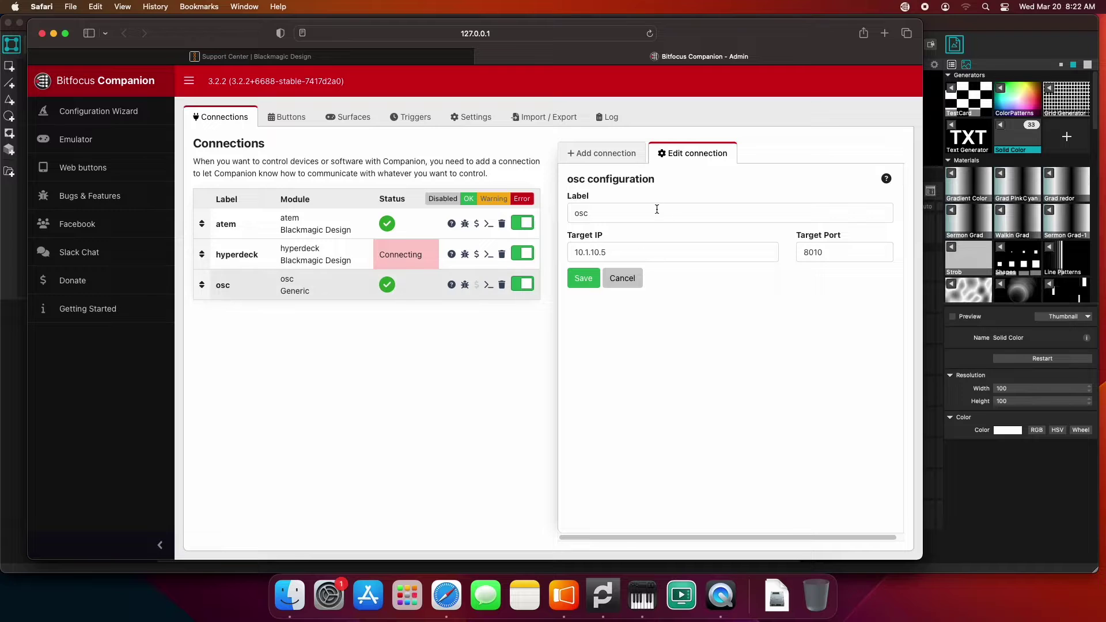
# Set the osc connection's target IP to 10.1.10.148, save it, and reopen the configuration to check the saved address
pyautogui.click(597, 216)
pyautogui.click(614, 252)
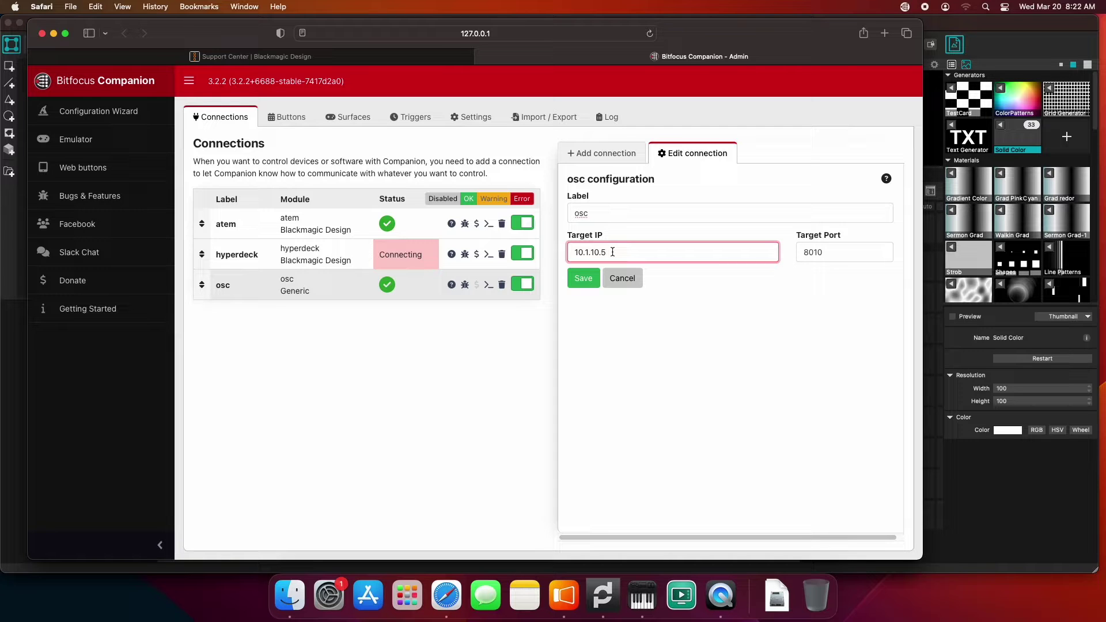
pyautogui.press('BackSpace')
pyautogui.write('148')
pyautogui.click(583, 278)
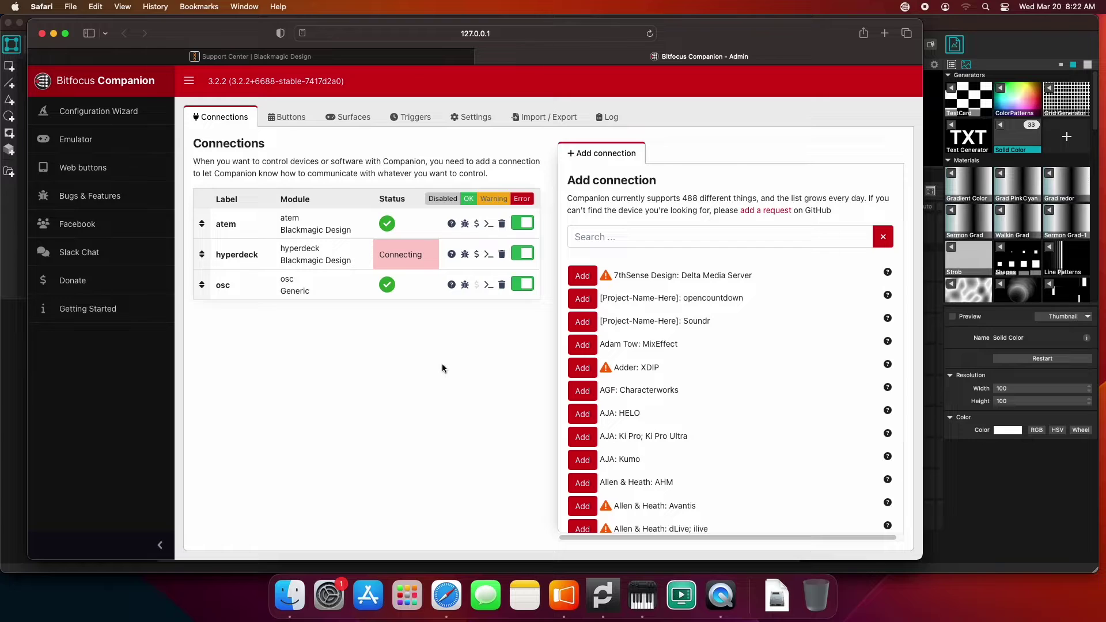
pyautogui.click(438, 291)
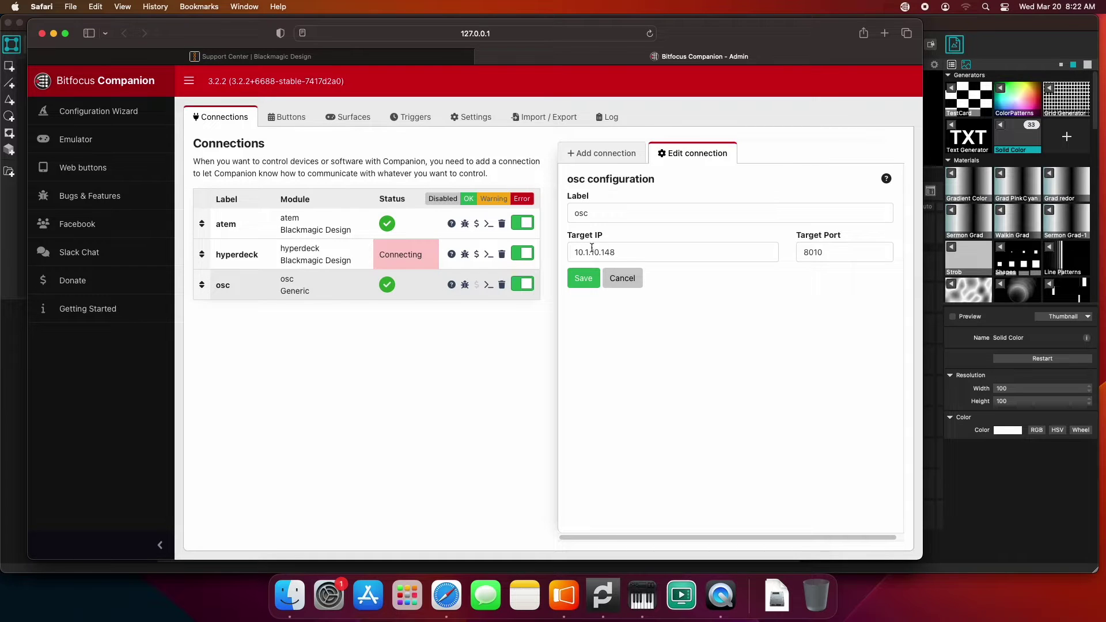
pyautogui.click(582, 278)
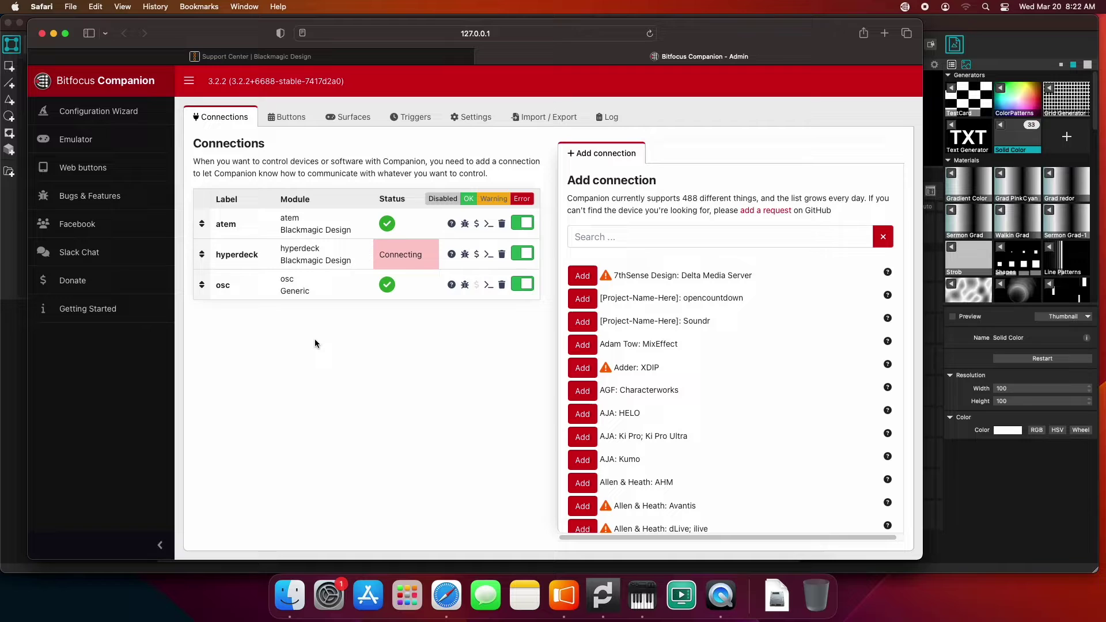
# Open the button 2/0/1 "Lights On" on page 2 of the button grid and view its press actions
pyautogui.click(288, 117)
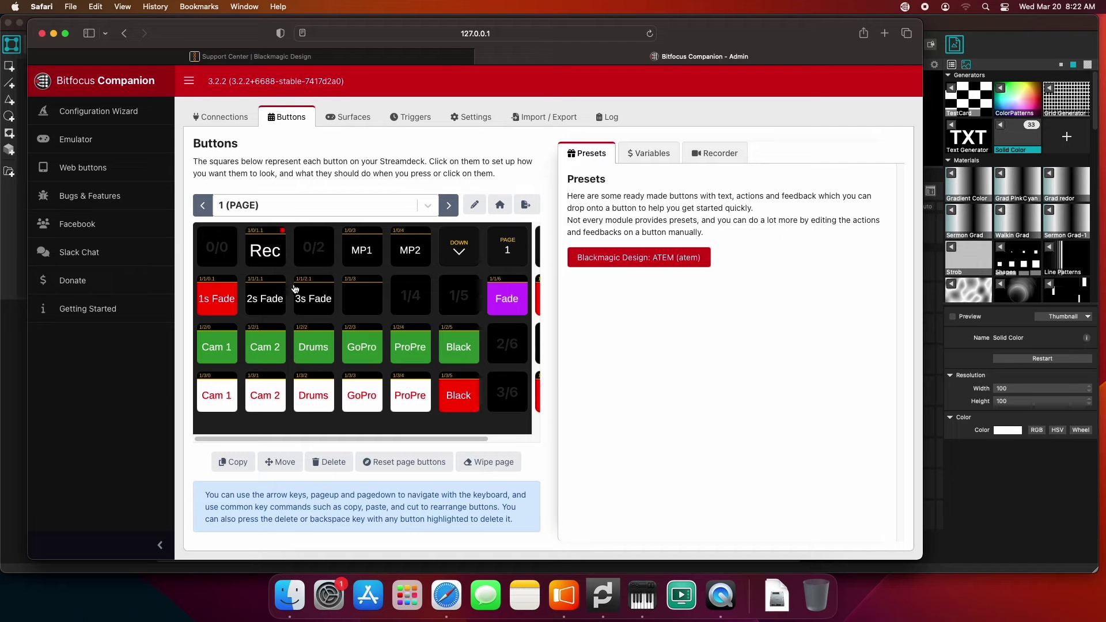
pyautogui.click(442, 203)
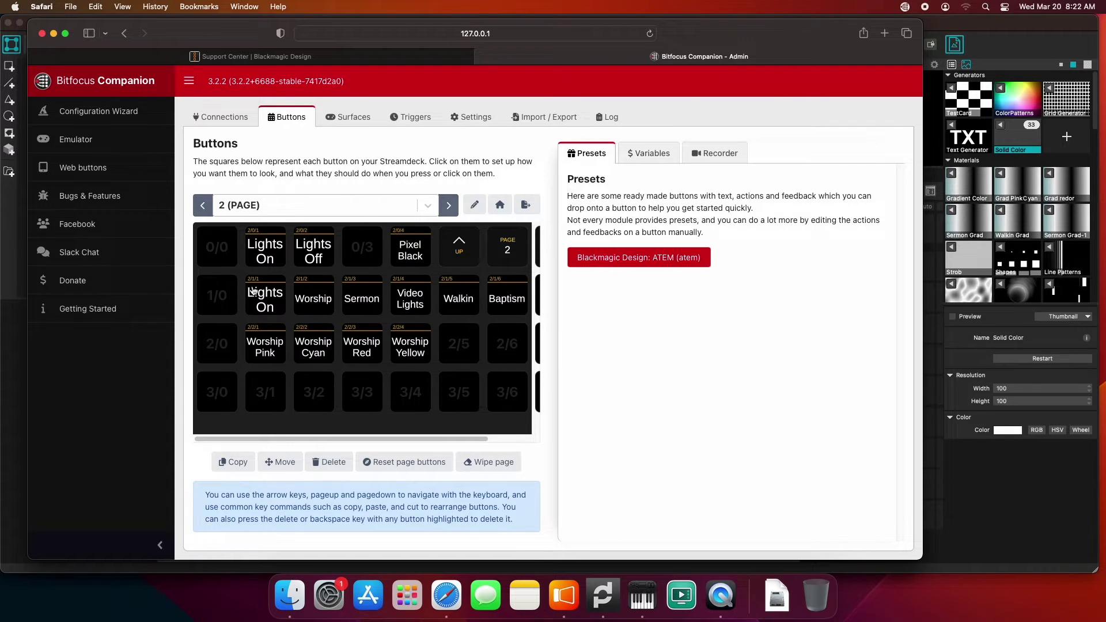
pyautogui.click(262, 260)
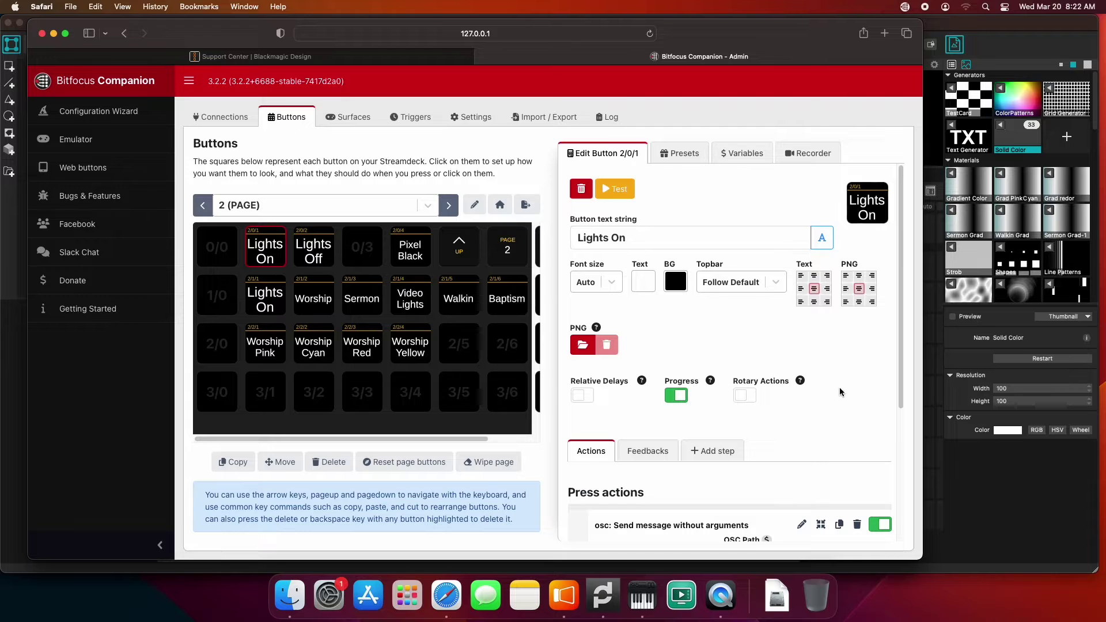
pyautogui.moveTo(900, 335); pyautogui.dragTo(913, 468)
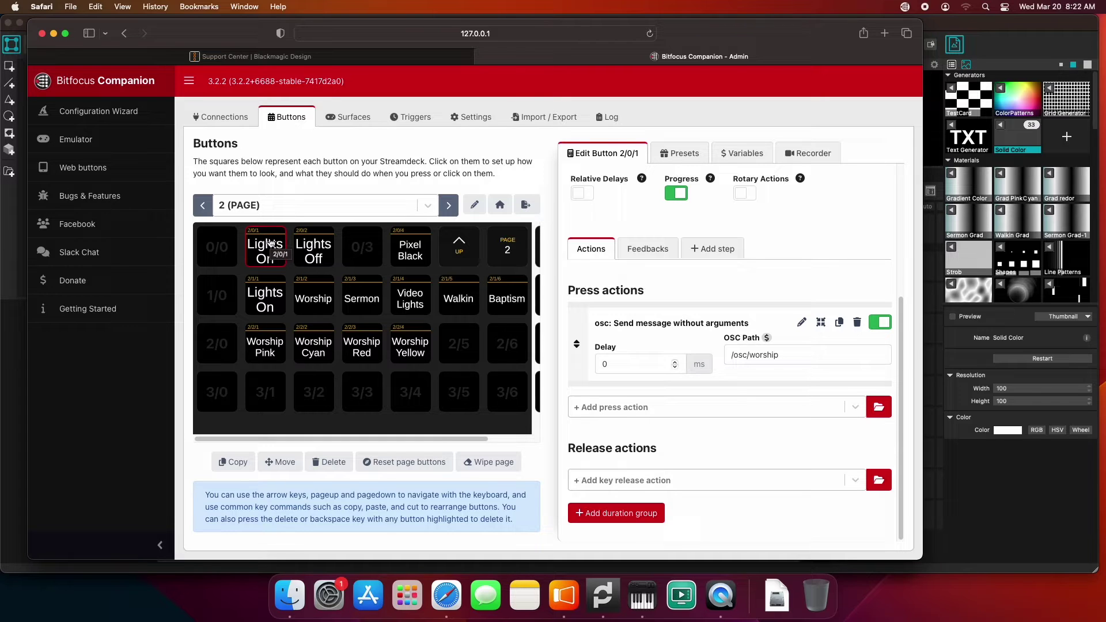
pyautogui.scroll(5, 902, 275)
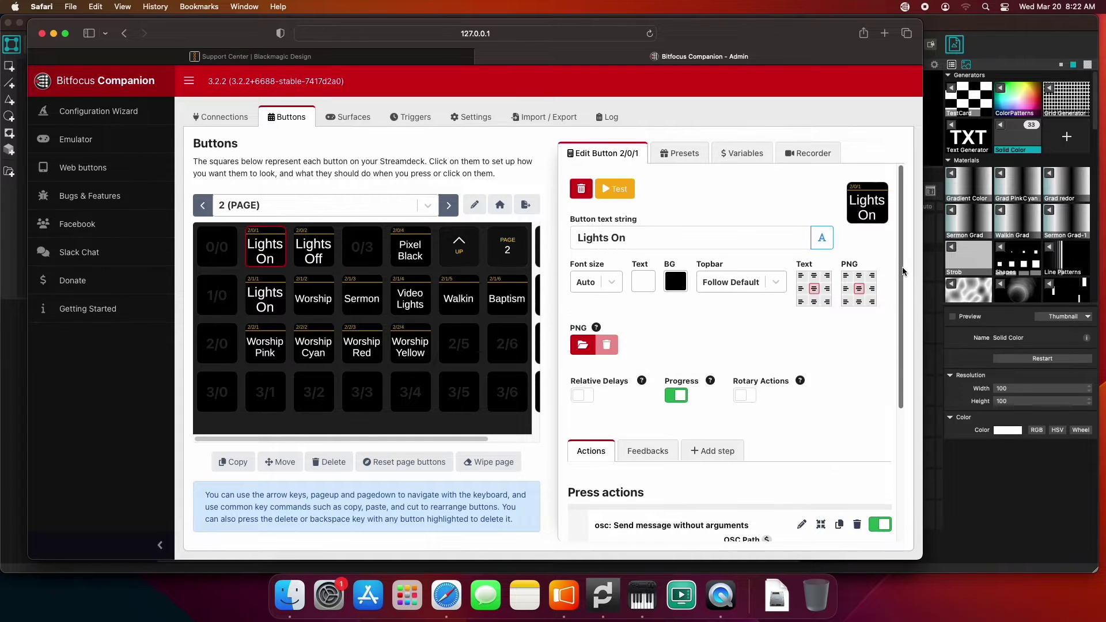
pyautogui.scroll(-5, 901, 248)
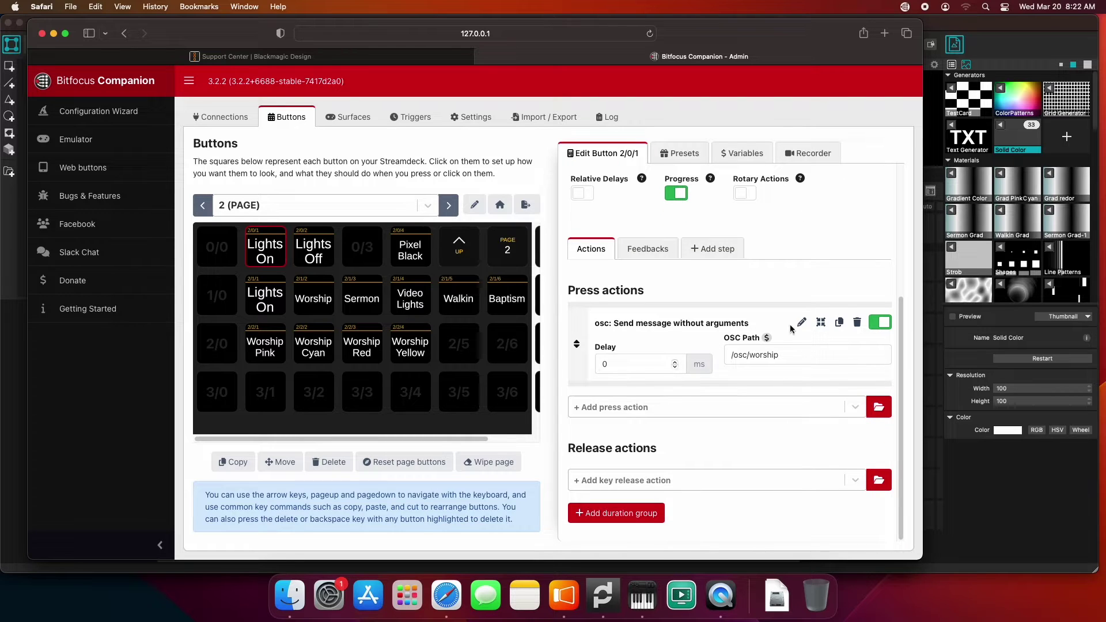
# Examine the "Lights On" button's OSC message action and its OSC path
pyautogui.moveTo(596, 323); pyautogui.dragTo(746, 324)
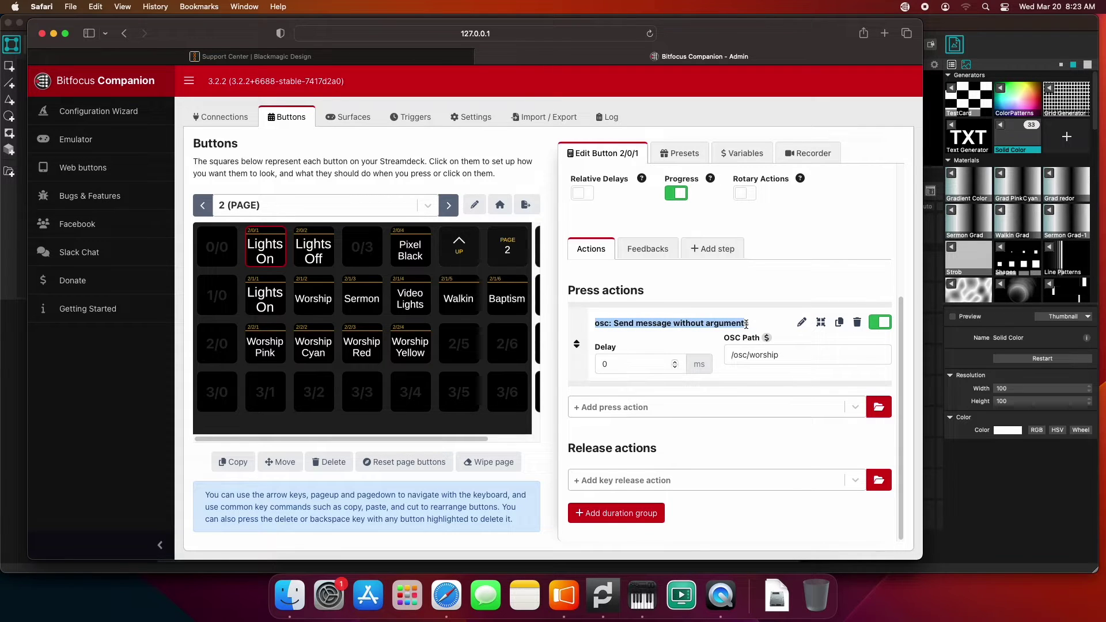
pyautogui.click(686, 353)
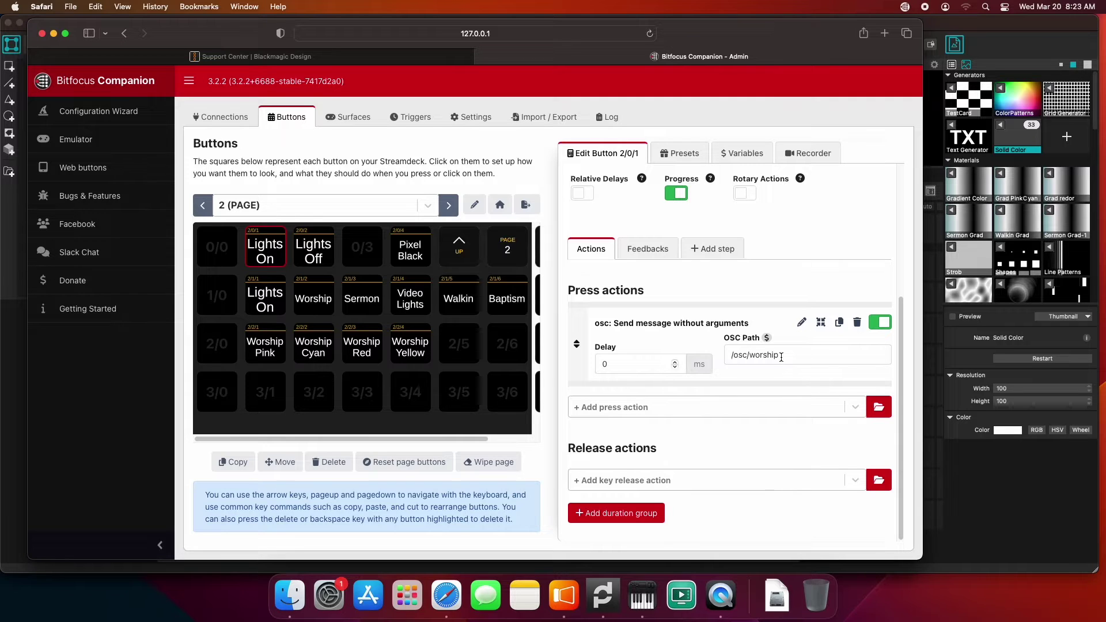
pyautogui.moveTo(780, 357); pyautogui.dragTo(722, 353)
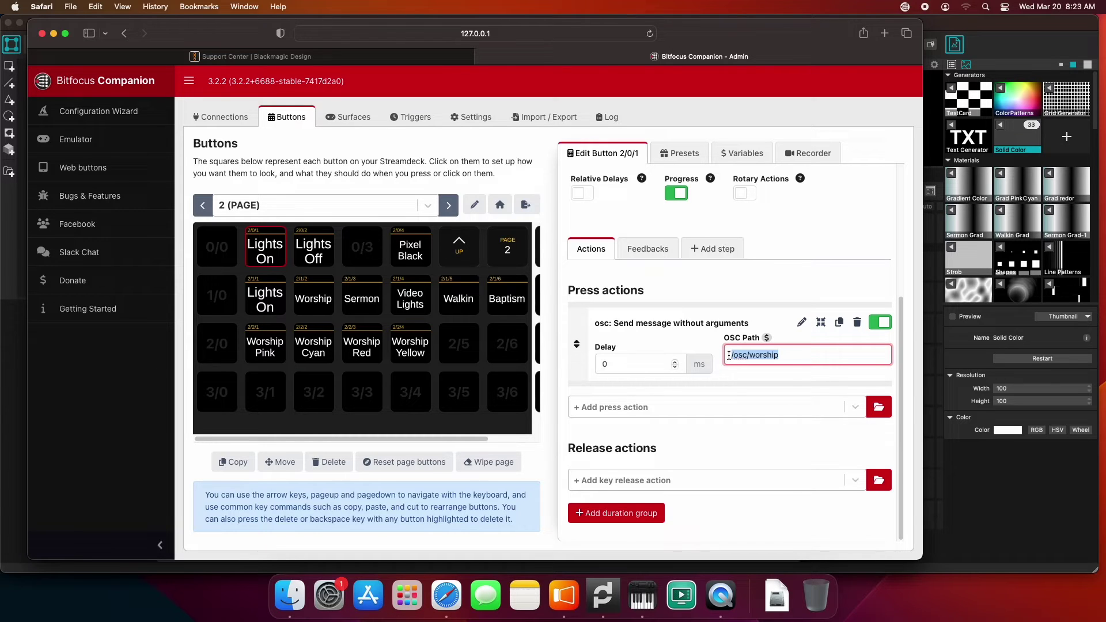
pyautogui.click(799, 355)
# Switch to MadMapper and check the OSC input port in the preferences
pyautogui.click(599, 599)
pyautogui.click(45, 5)
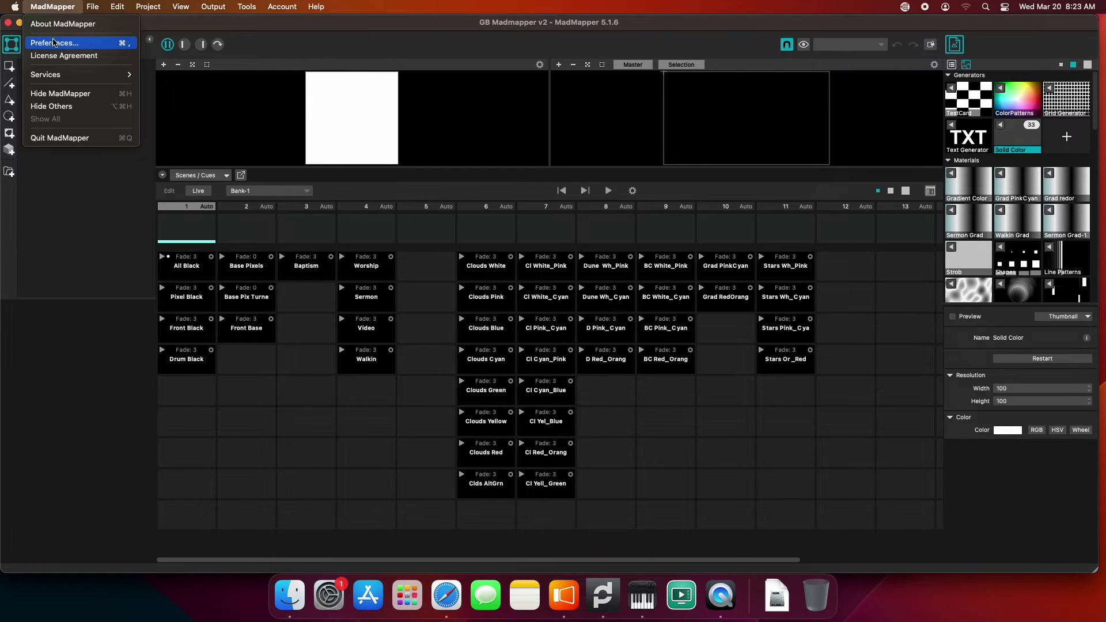
pyautogui.click(56, 43)
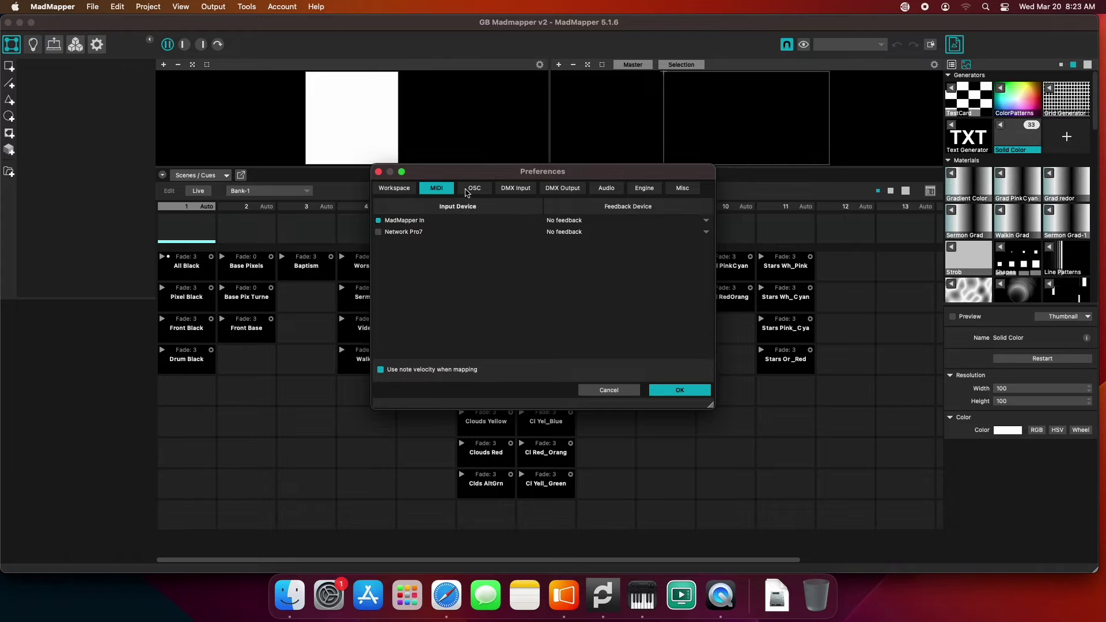
pyautogui.click(468, 190)
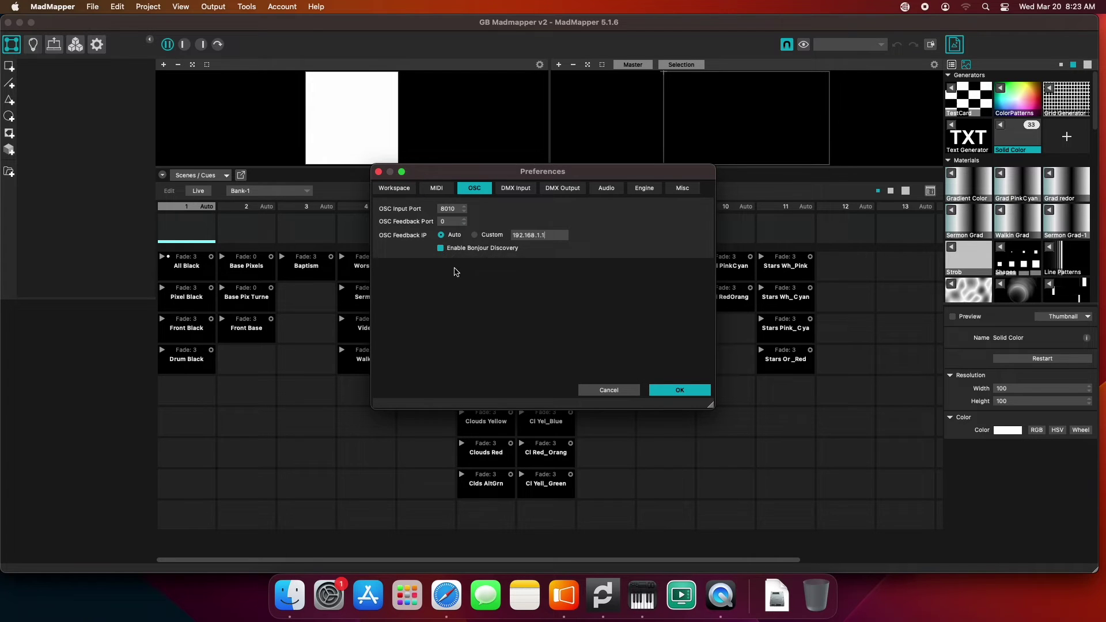
pyautogui.doubleClick(423, 208)
pyautogui.click(676, 392)
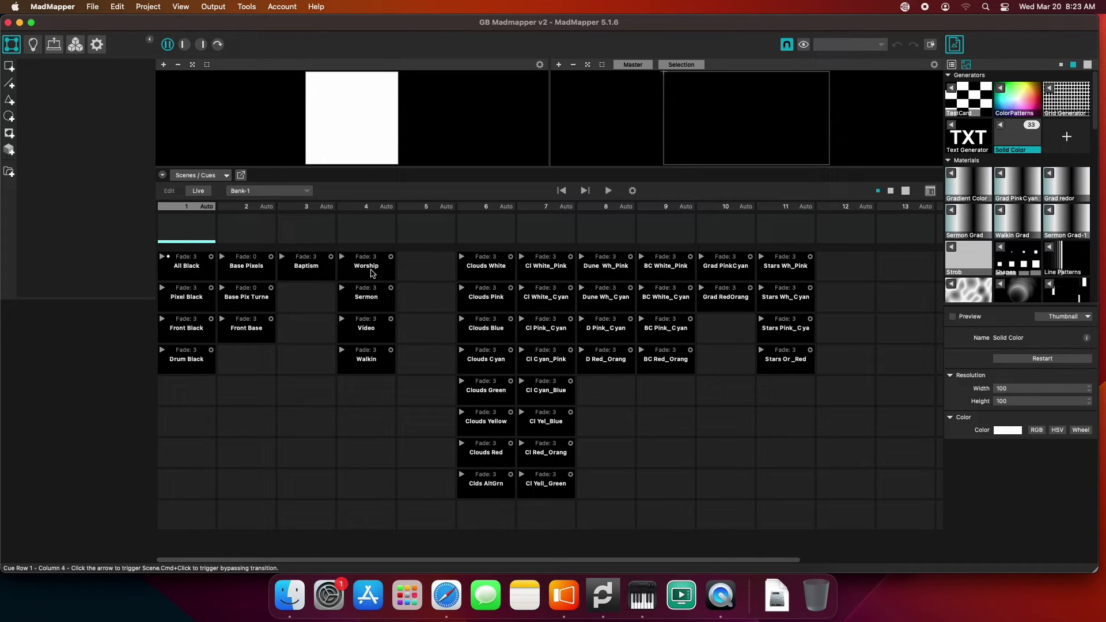
# Inspect the OSC control address of the Worship cue in column 4, and return to the Scenes / Cues view
pyautogui.rightClick(371, 272)
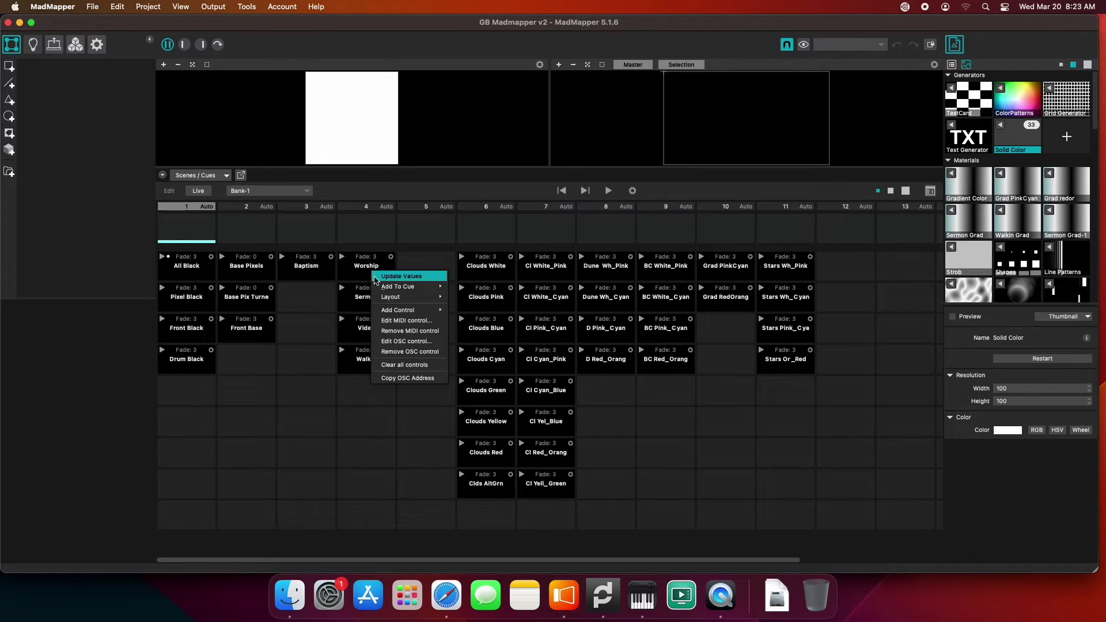
pyautogui.moveTo(405, 311)
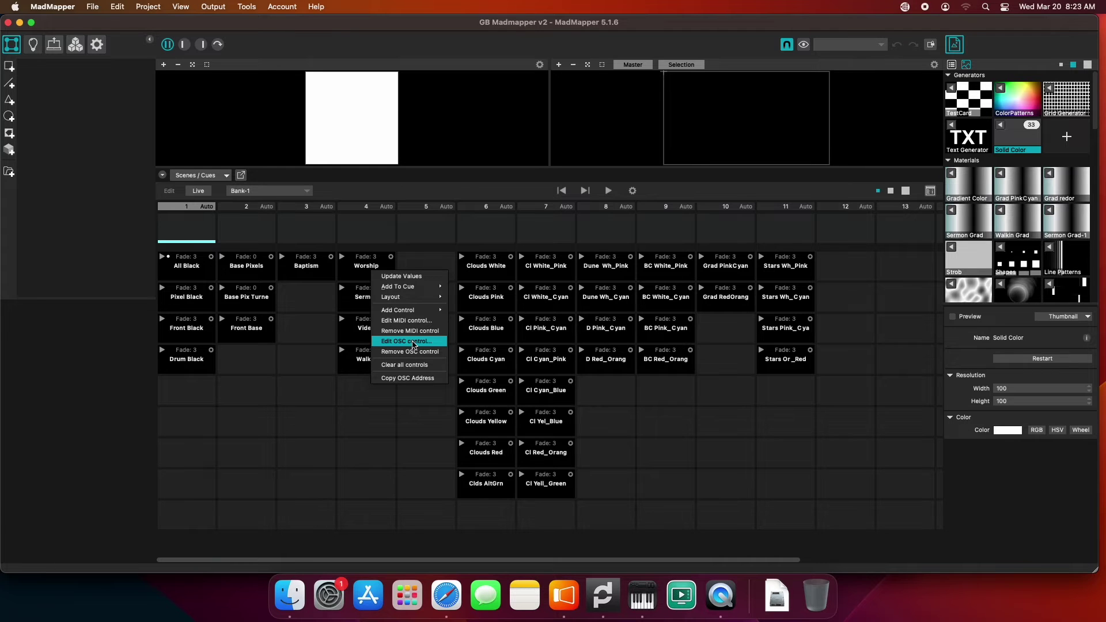
pyautogui.click(414, 344)
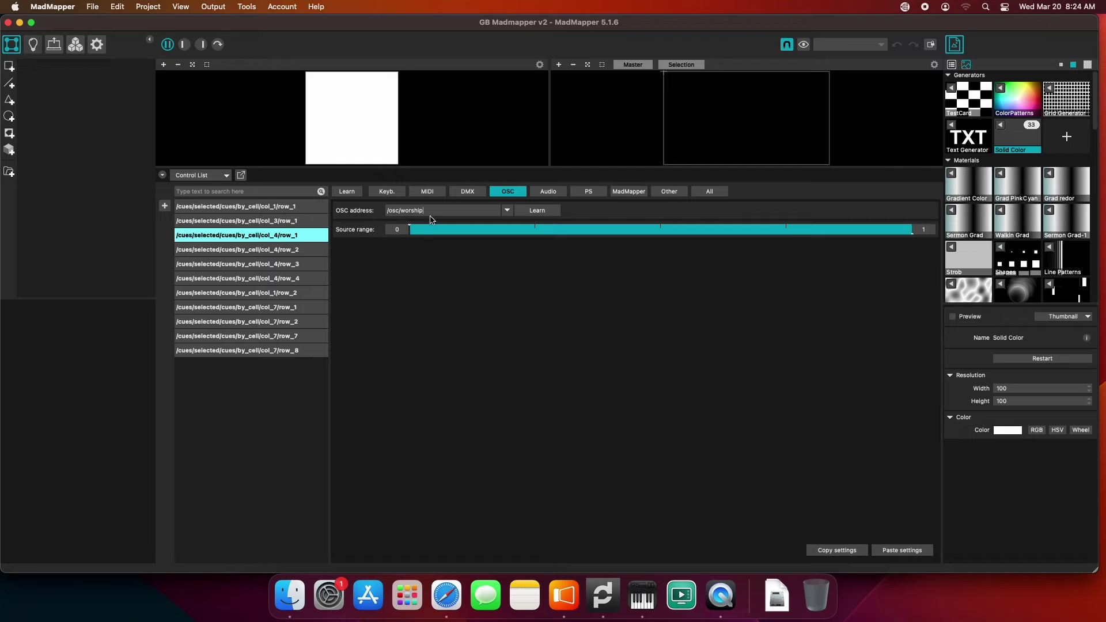
pyautogui.moveTo(424, 210); pyautogui.dragTo(369, 210)
pyautogui.click(437, 212)
pyautogui.click(476, 297)
pyautogui.click(196, 176)
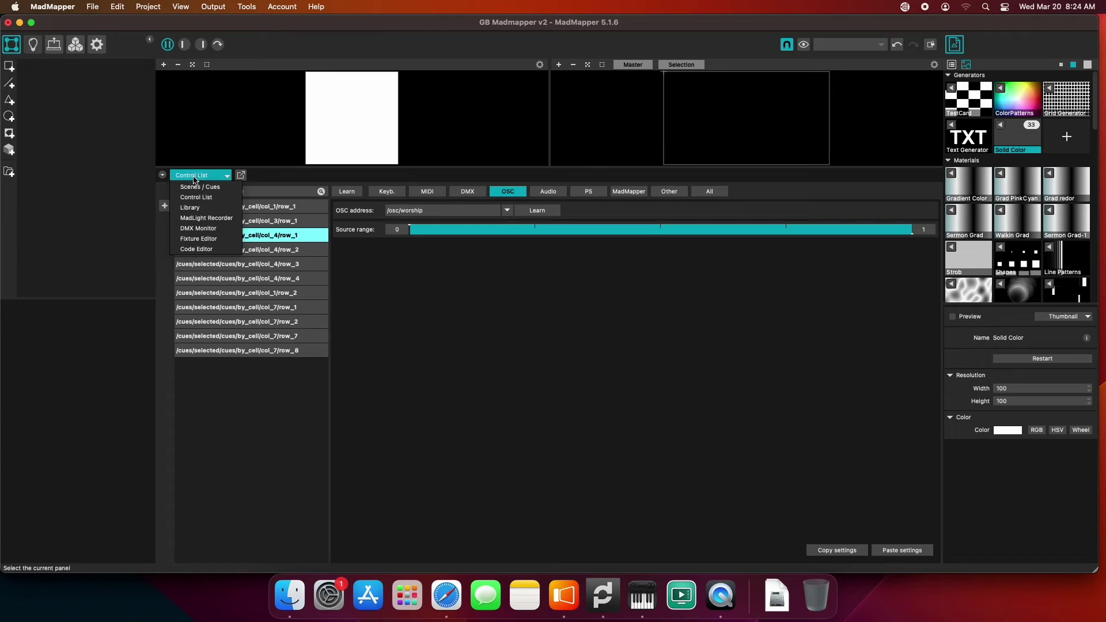
pyautogui.click(201, 189)
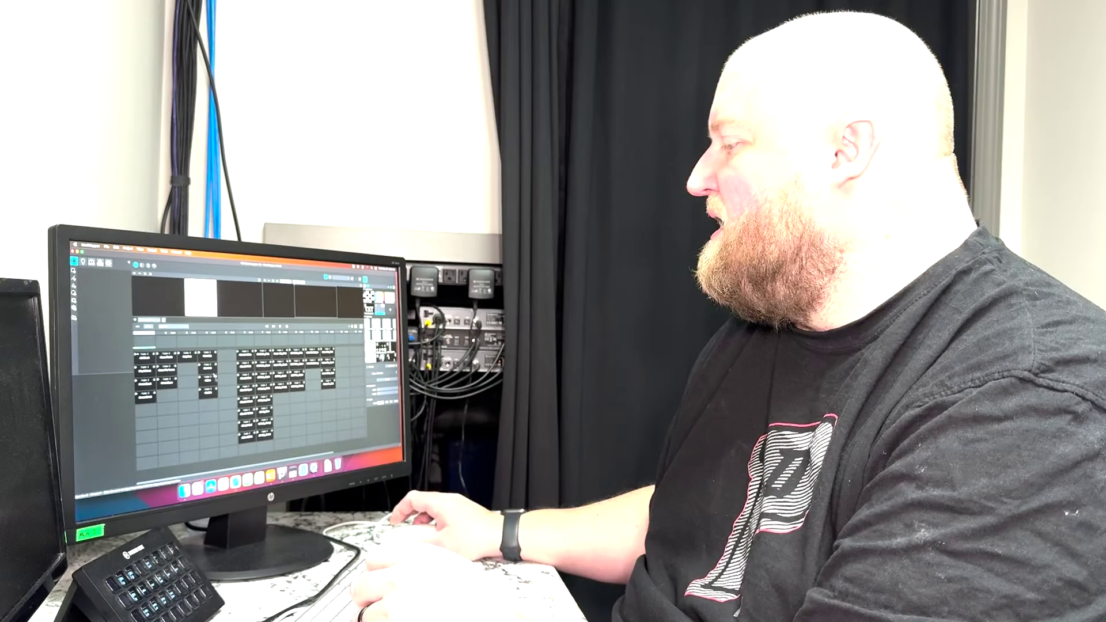